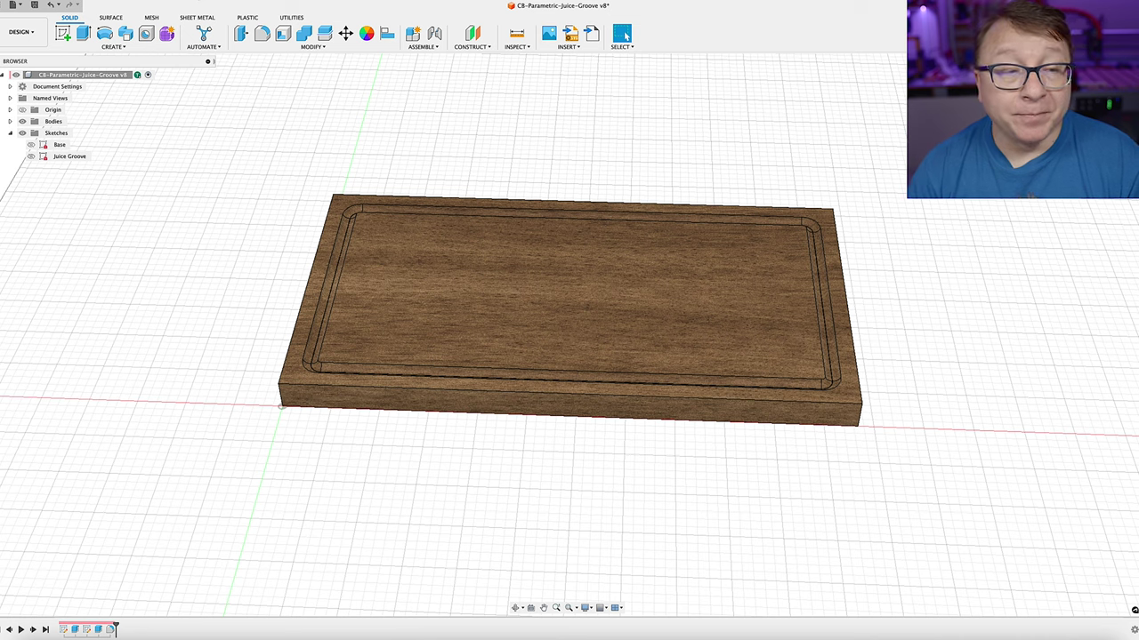
Edit the Base sketch from the Browser to show its parameter-driven rectangle
double_click(42, 146)
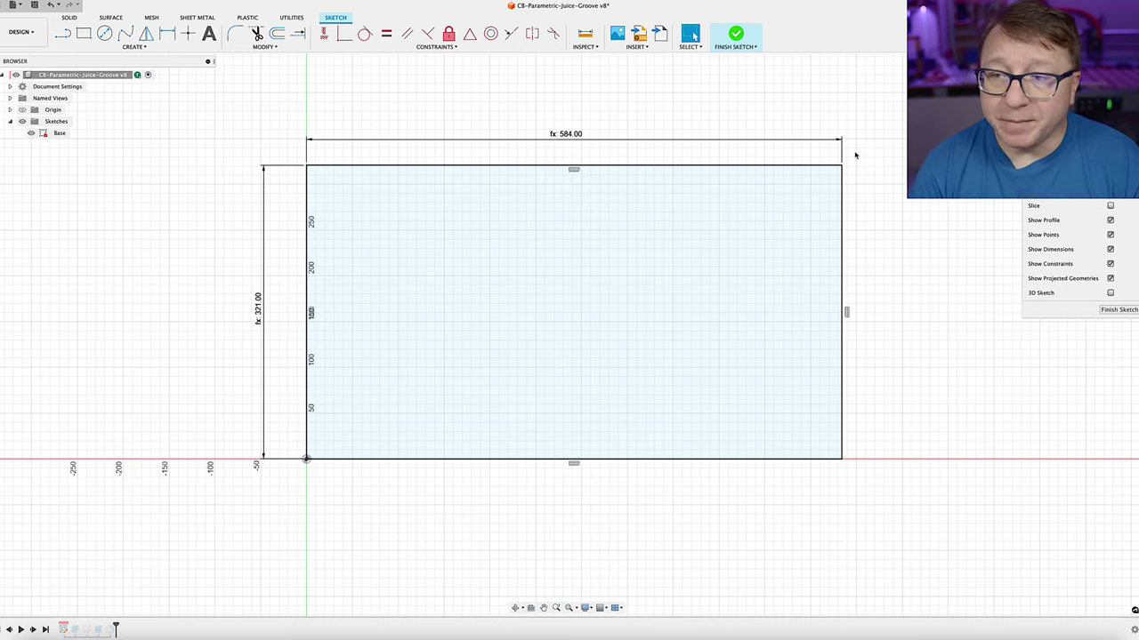
Finish the Base sketch to return to the 3D grooved cutting board
left_click(1123, 309)
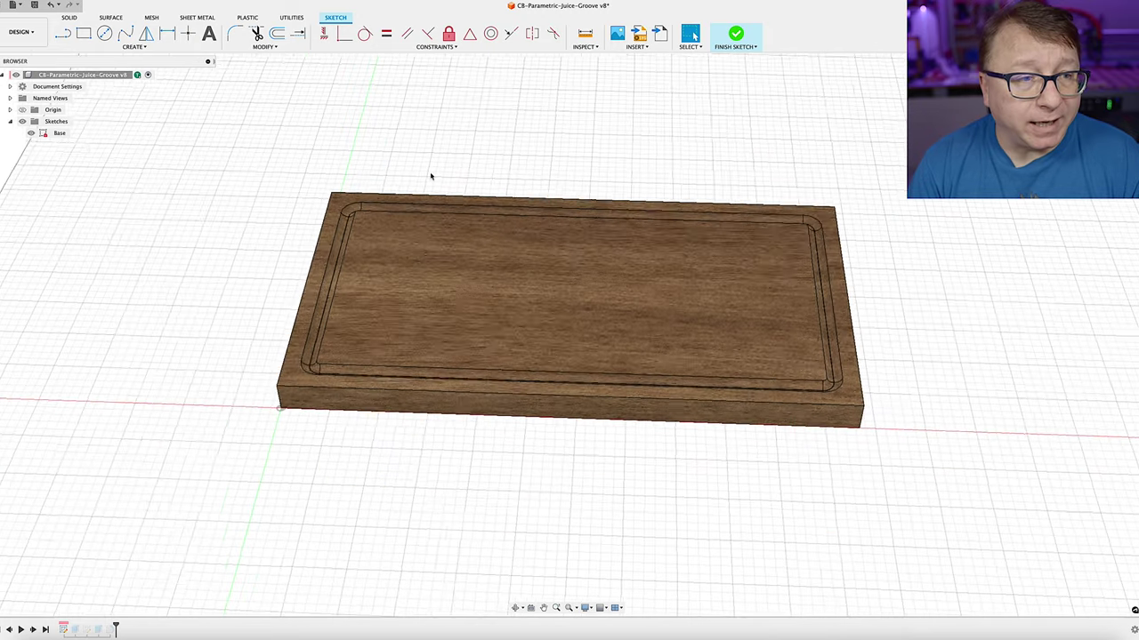
double_click(42, 156)
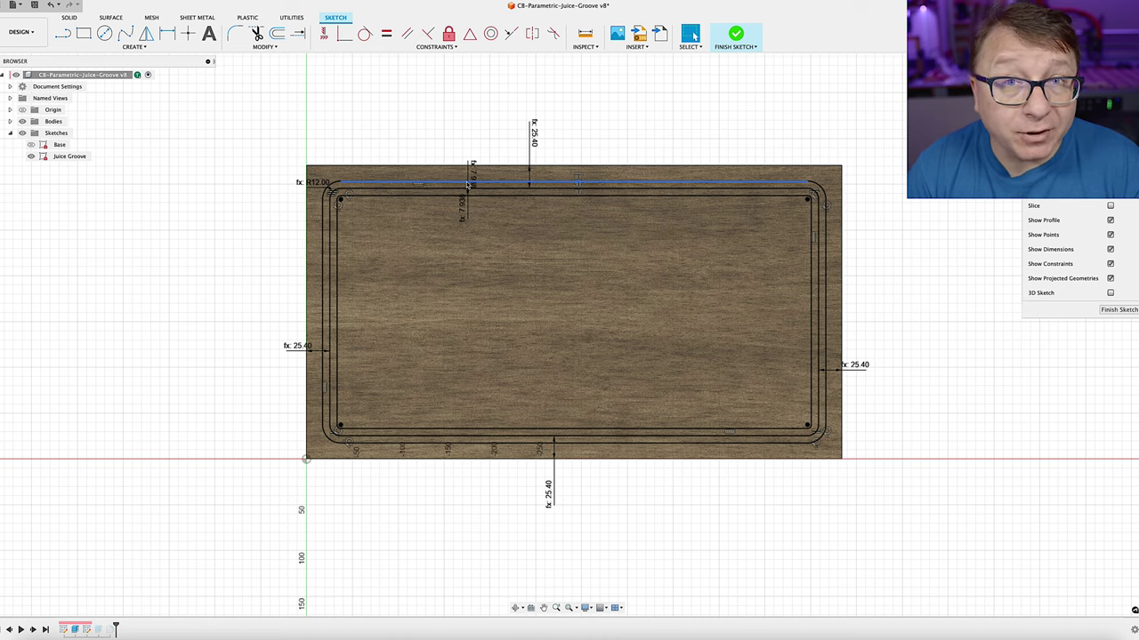
left_click(1119, 310)
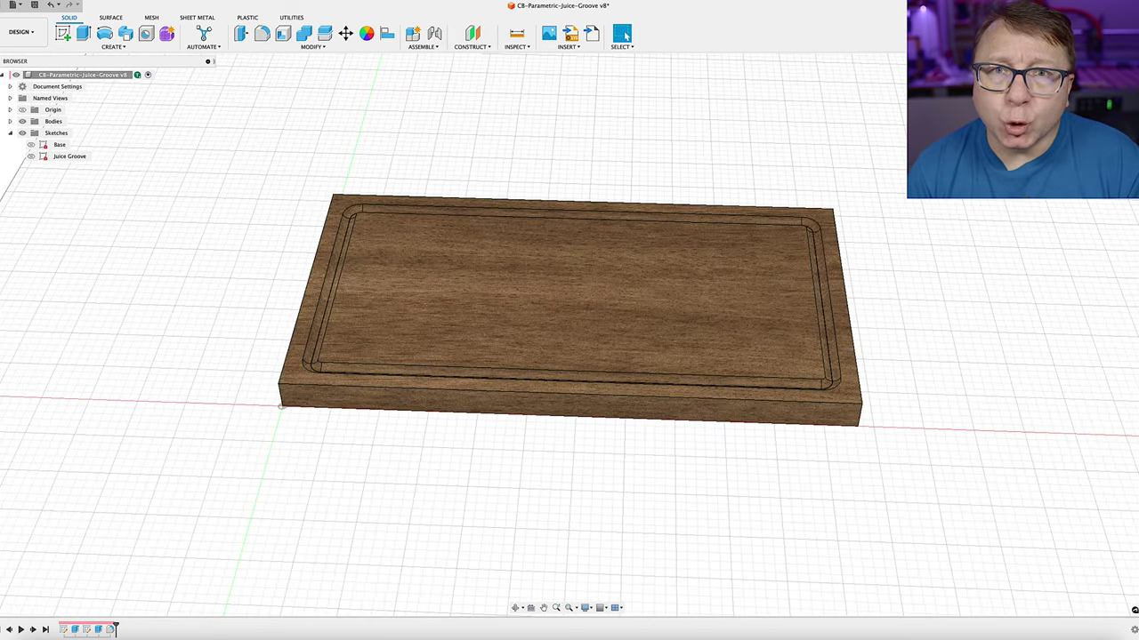
left_click(313, 48)
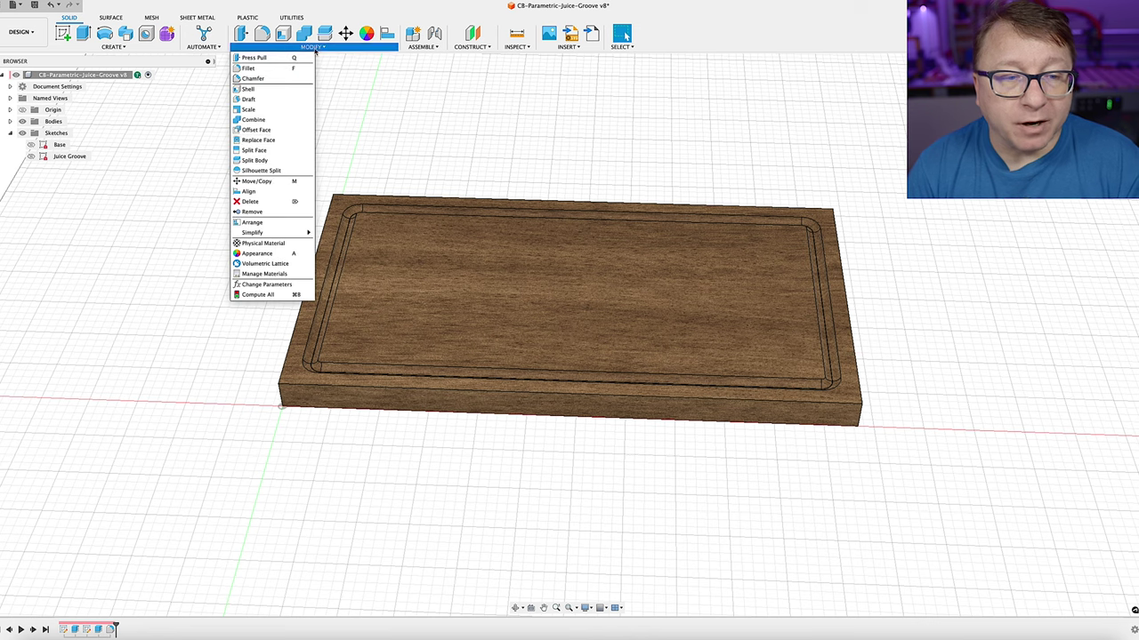
left_click(268, 286)
left_click_drag(465, 51, 417, 49)
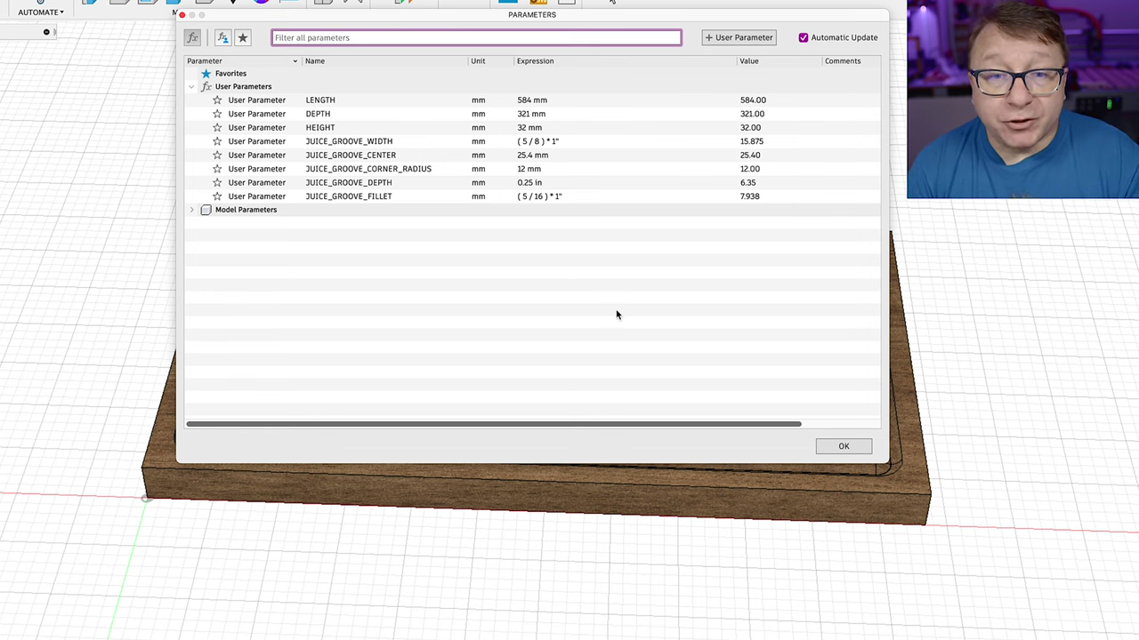
left_click(844, 447)
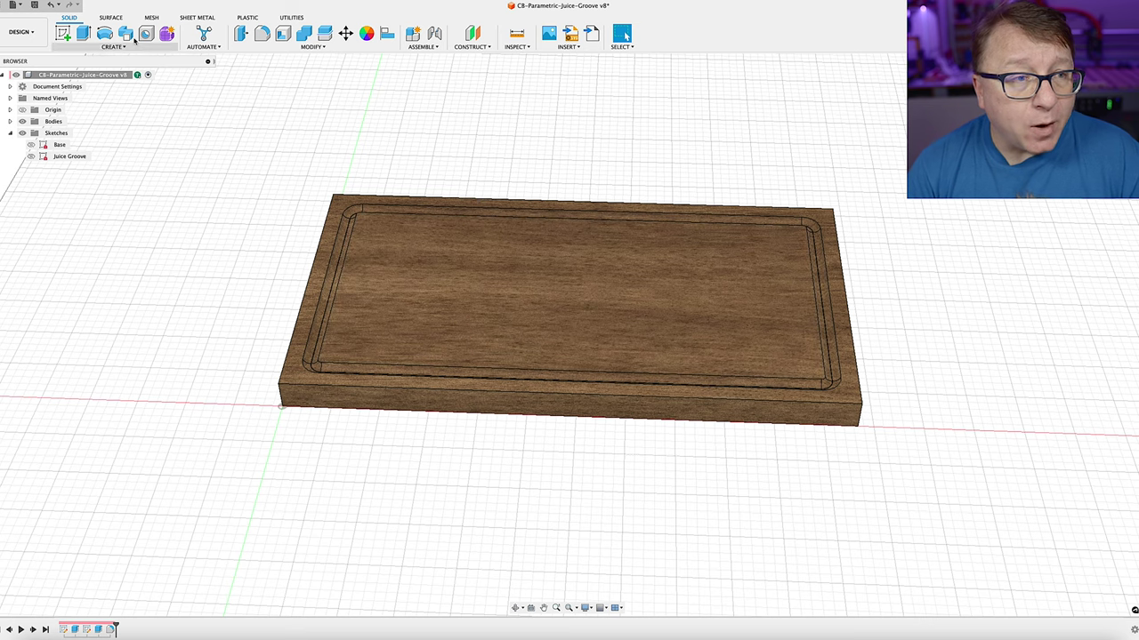
Switch to the Manufacture workspace and select Setups to list the Juice Groove toolpaths
left_click(19, 31)
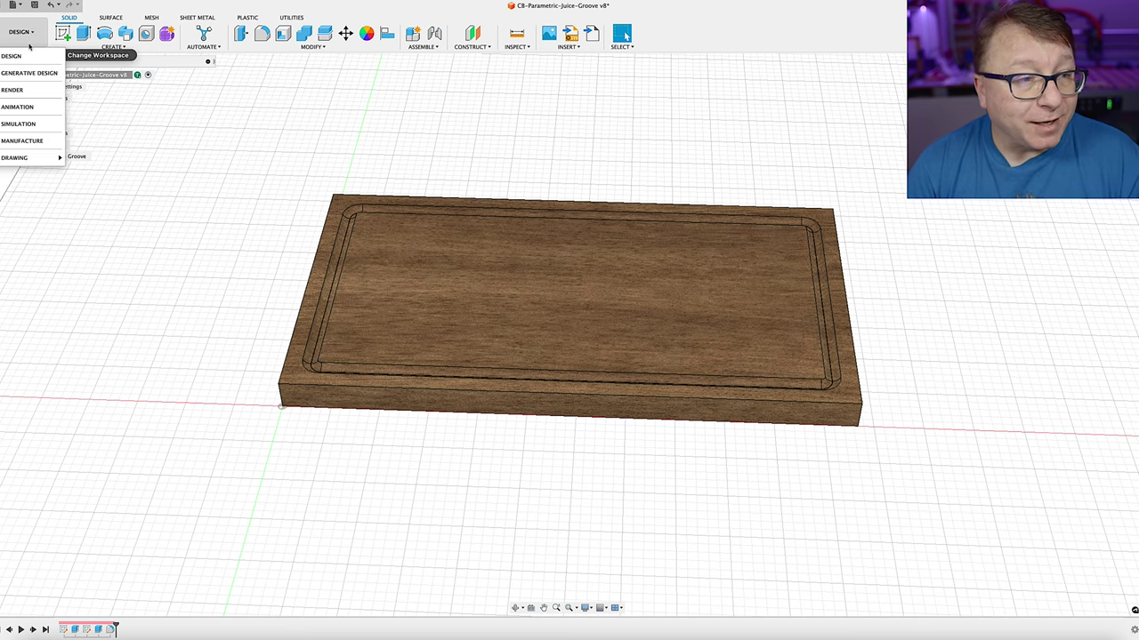
left_click(40, 142)
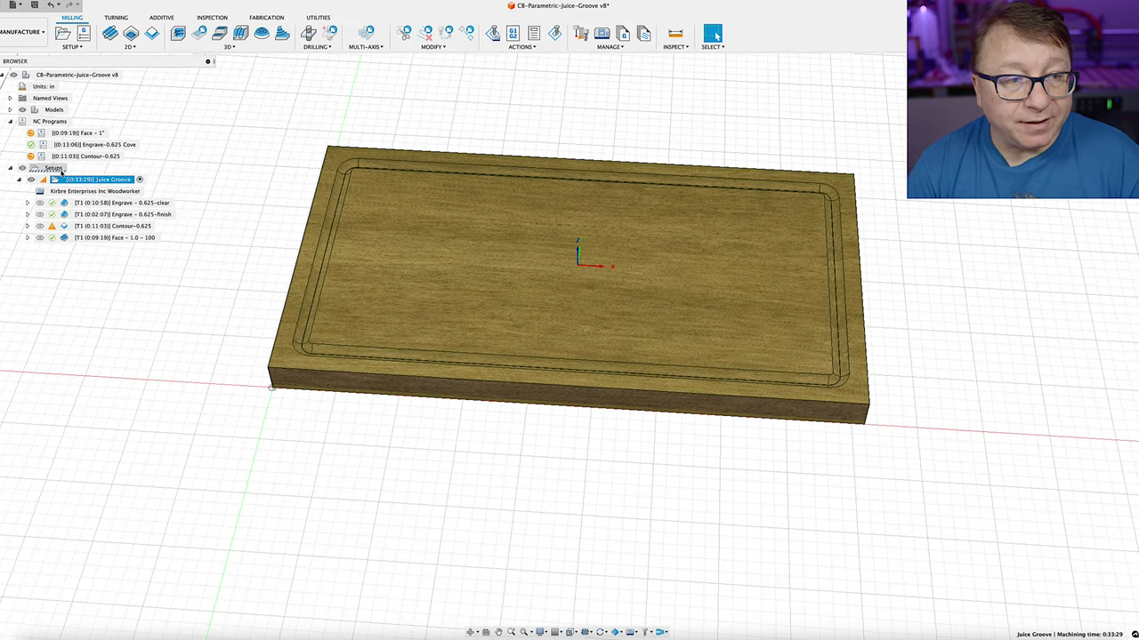
left_click(59, 168)
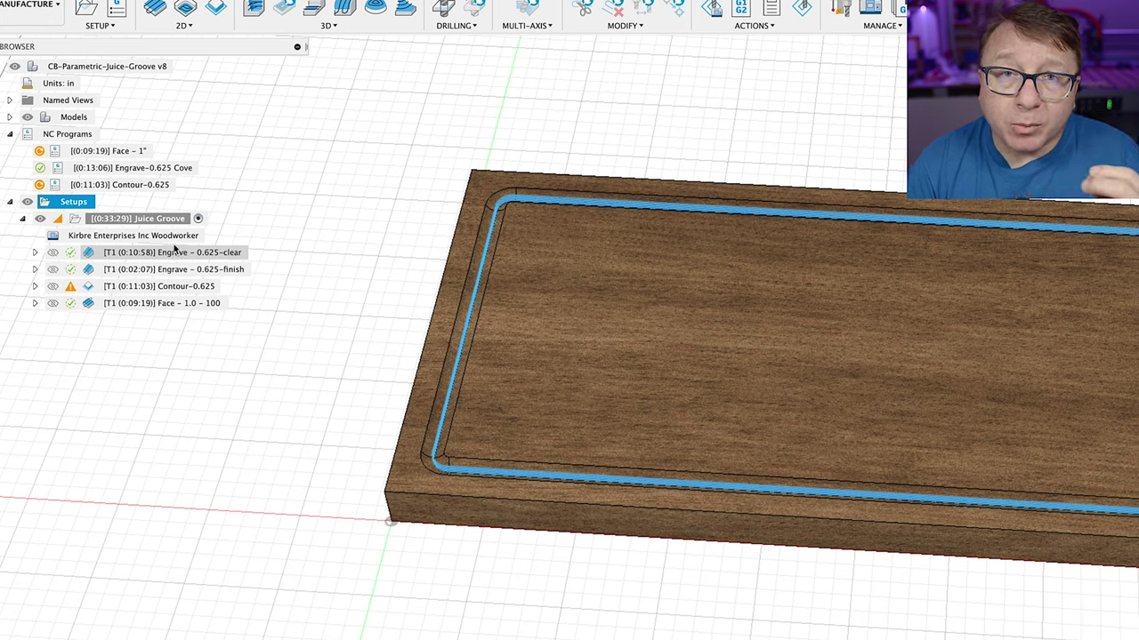
Preview the Engrave finish, Engrave clear and Contour-0.625 toolpaths, then simulate the contour
left_click(210, 270)
left_click(225, 255)
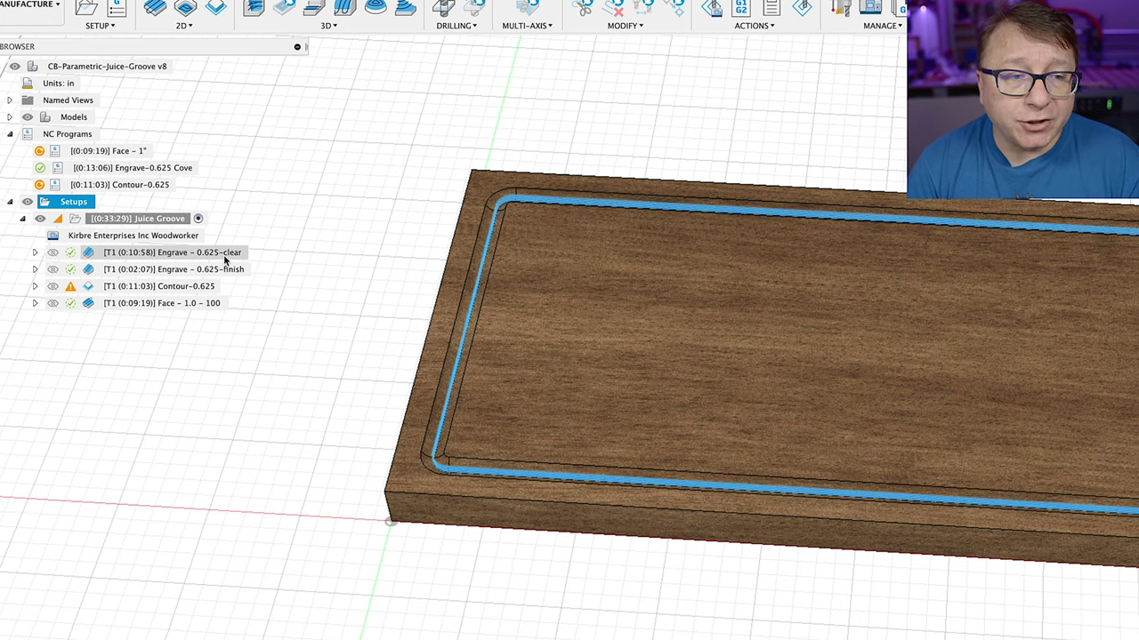
left_click(228, 268)
left_click(228, 257)
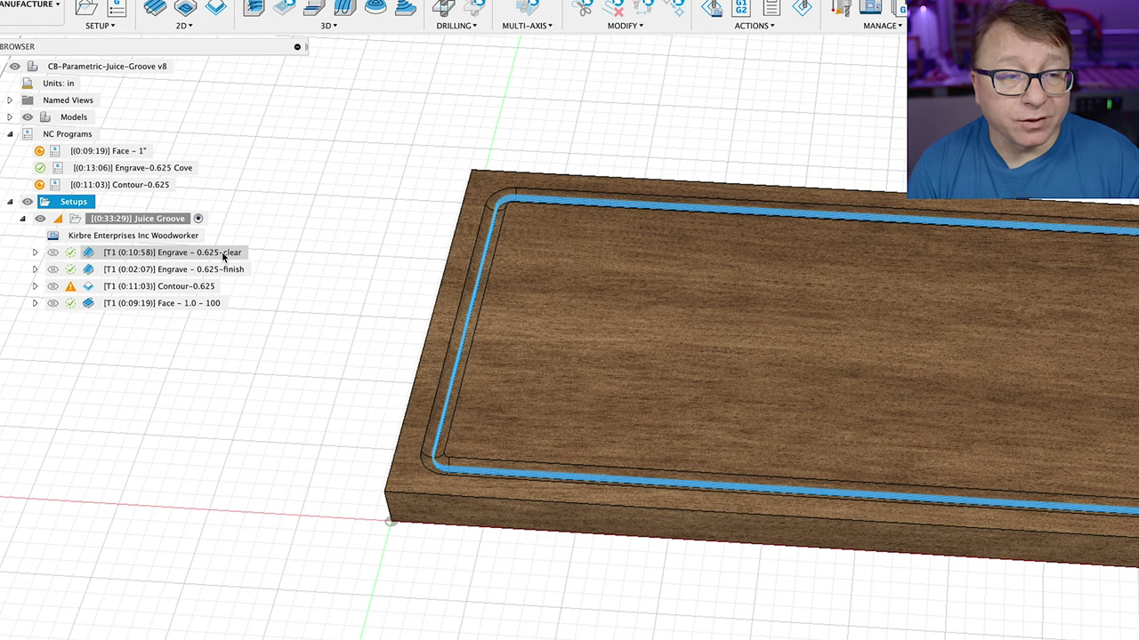
left_click(176, 292)
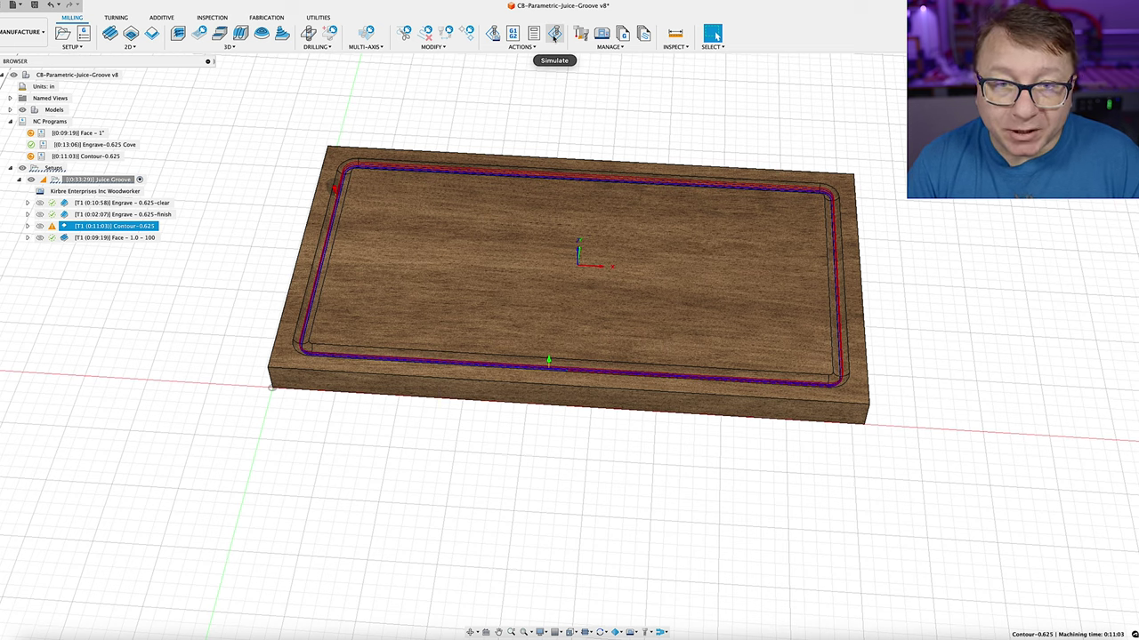
left_click(554, 34)
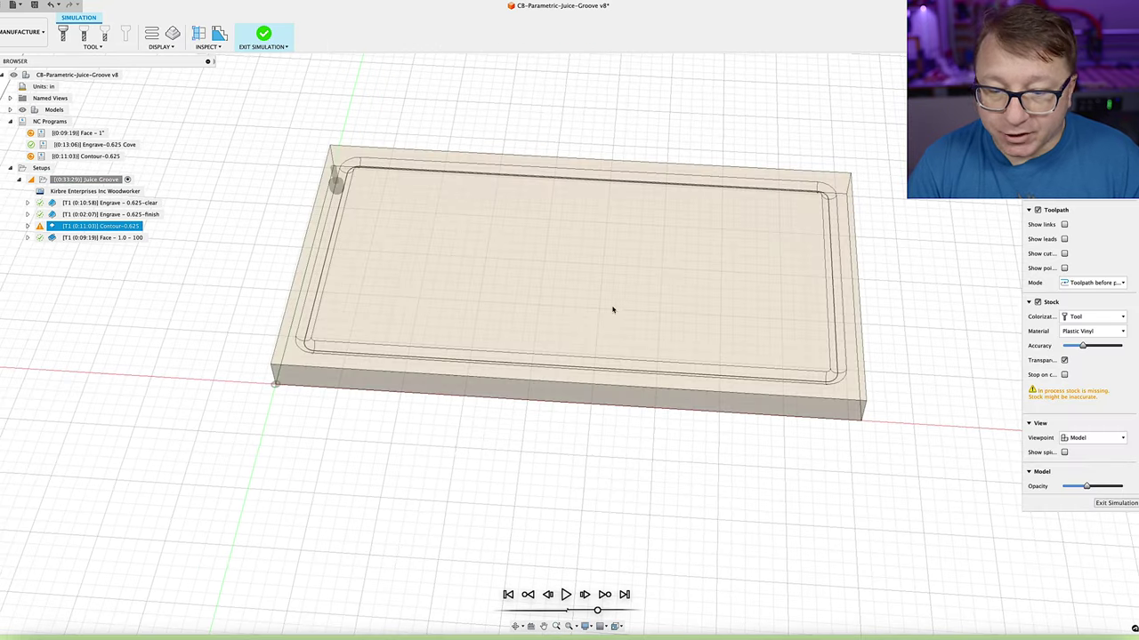
Play back the Contour-0.625 machining simulation
left_click(567, 594)
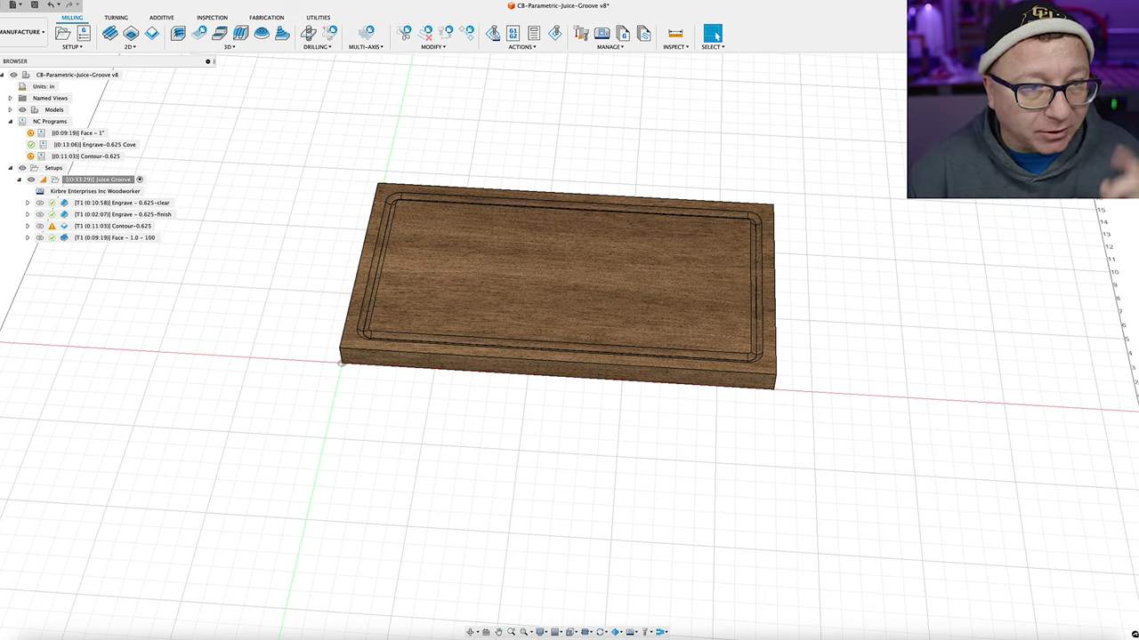
Open the Contour-0.625 operation and review its geometry selection settings
left_click(68, 228)
double_click(68, 229)
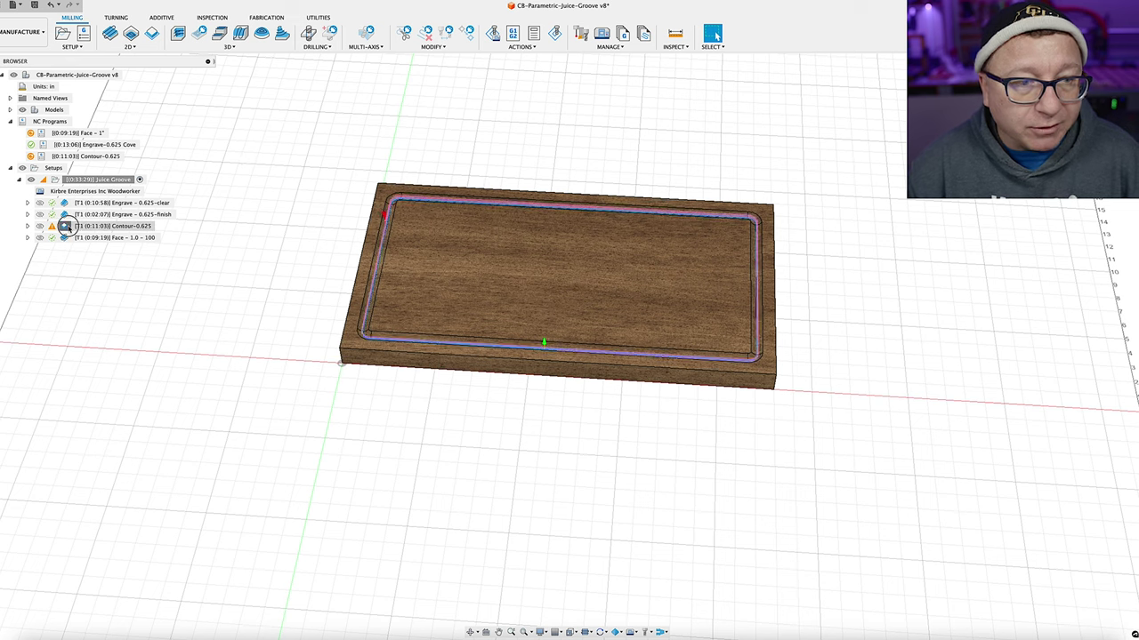
left_click_drag(1074, 119, 549, 84)
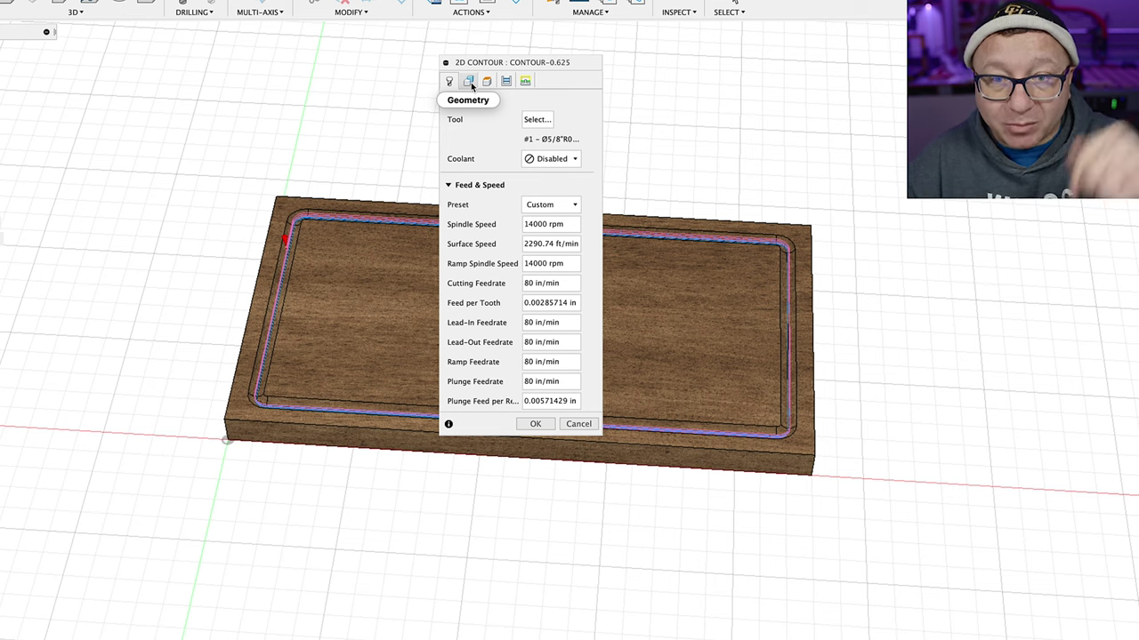
left_click(470, 82)
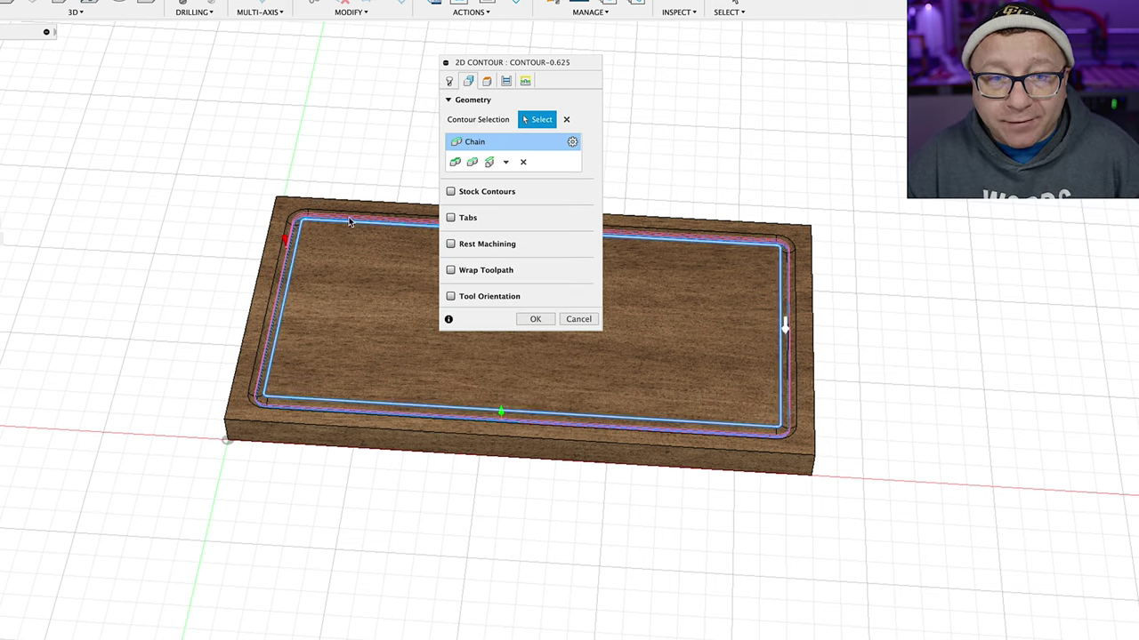
middle_click_drag(644, 358, 529, 414, "shift")
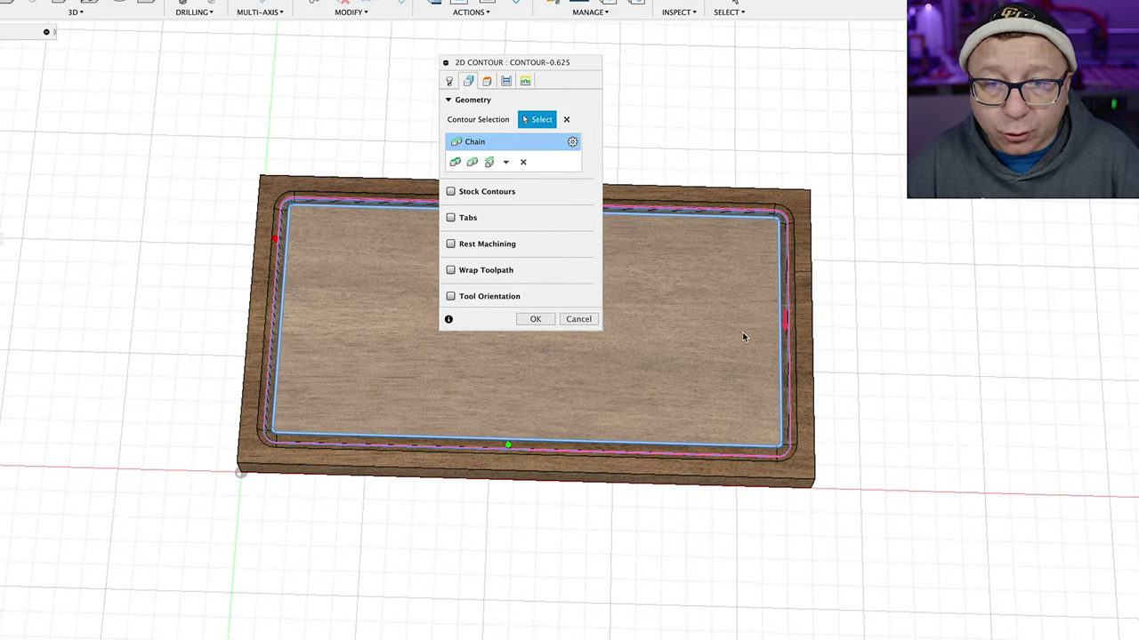
Check the −0.25 in bottom height, cancel the edit, and return to Design
left_click(487, 82)
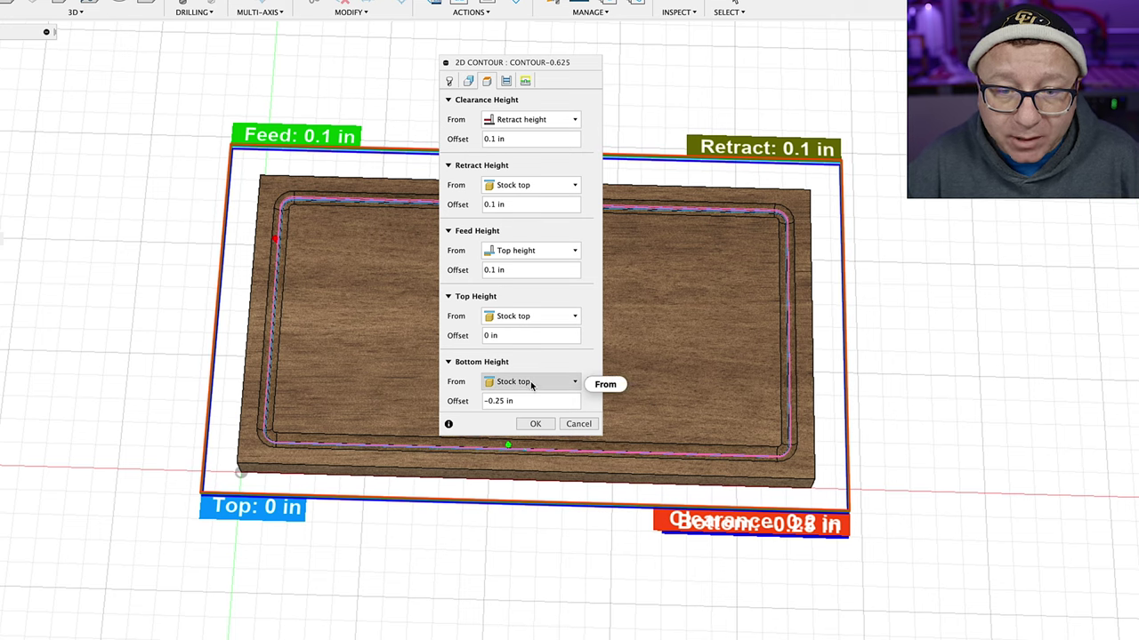
mouse_move(531, 384)
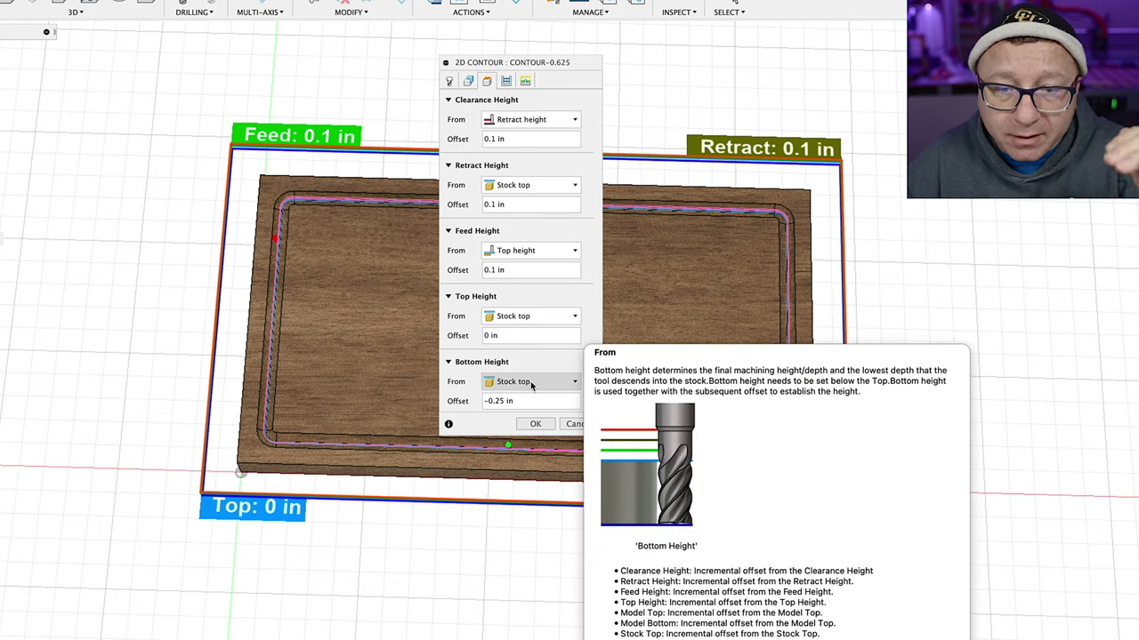
left_click(574, 424)
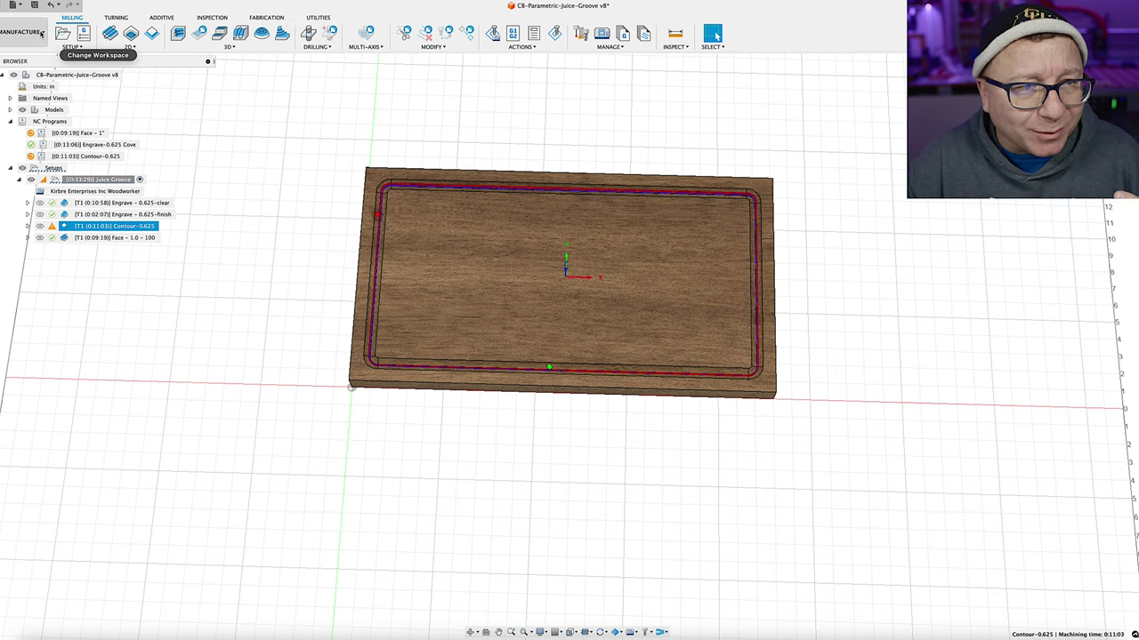
left_click(41, 33)
left_click(26, 53)
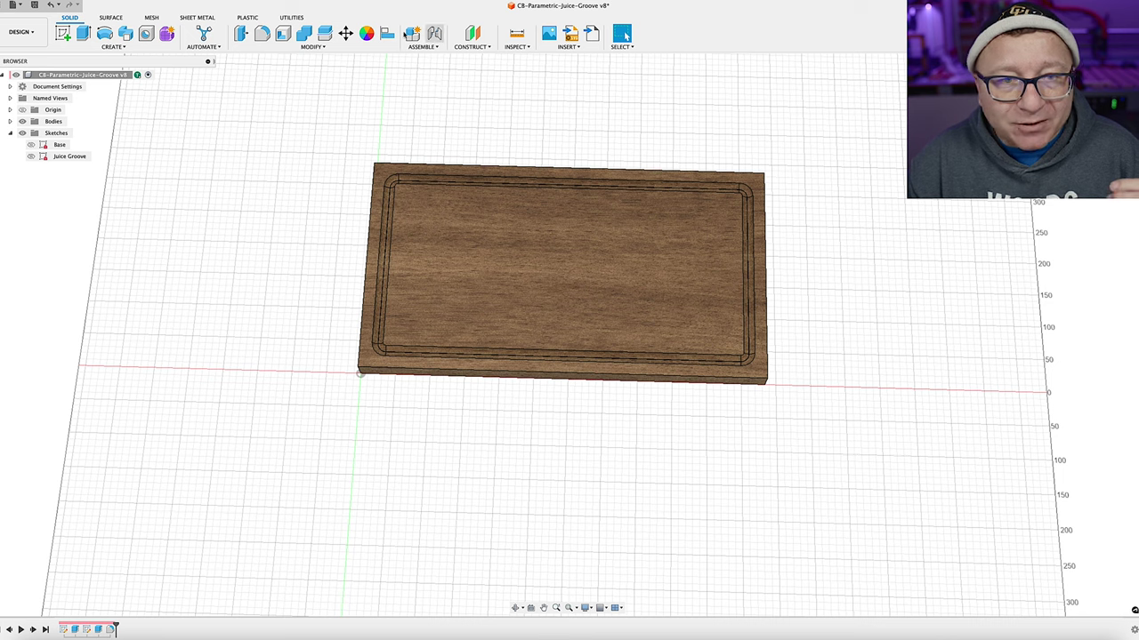
Change the JUICE_GROOVE_DEPTH user parameter to 0.375" and apply it
left_click(311, 46)
left_click(286, 294)
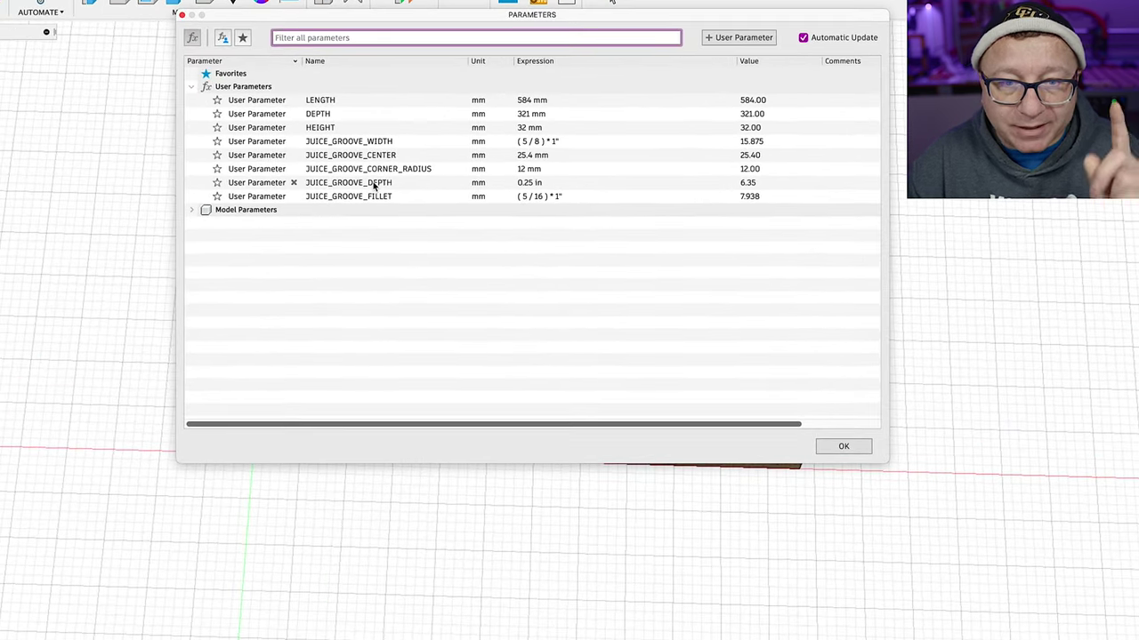
double_click(374, 185)
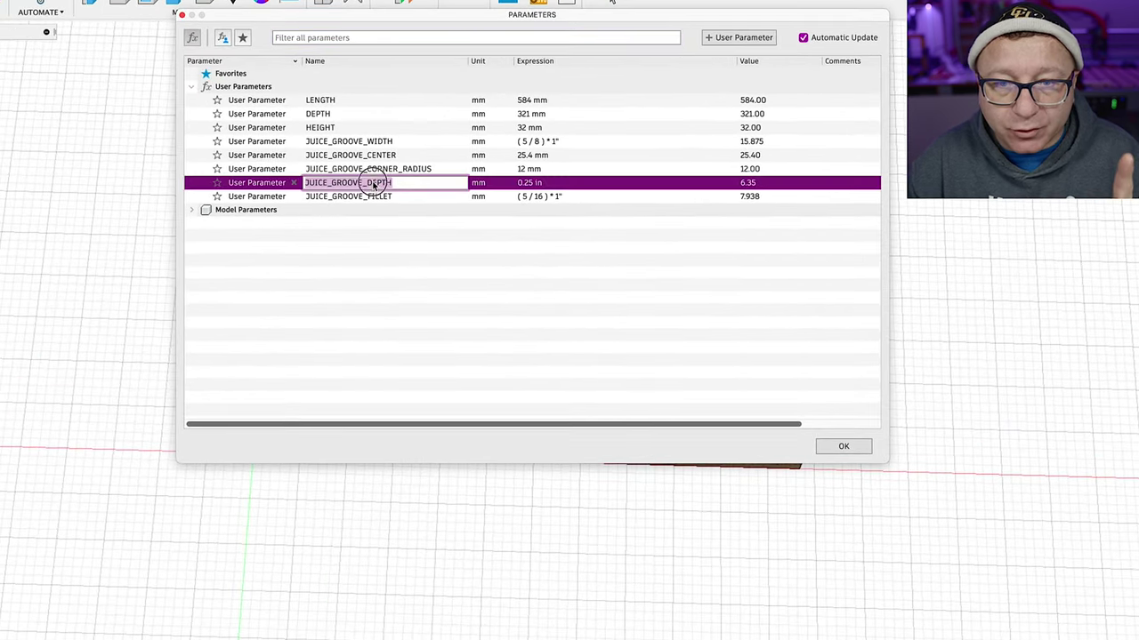
double_click(532, 184)
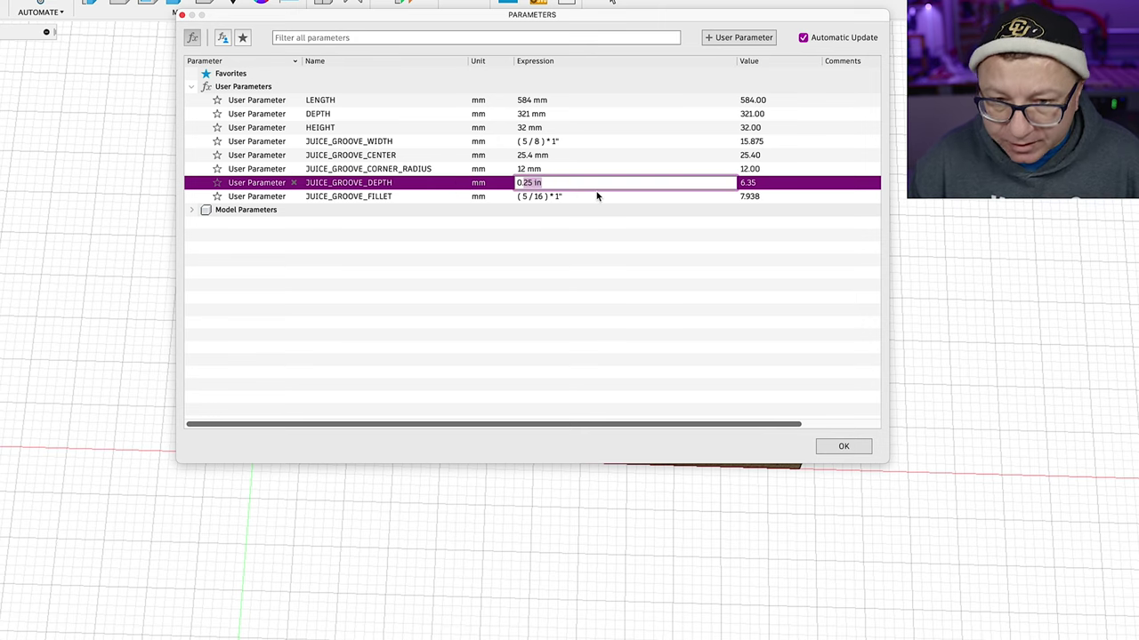
type("0.375\"")
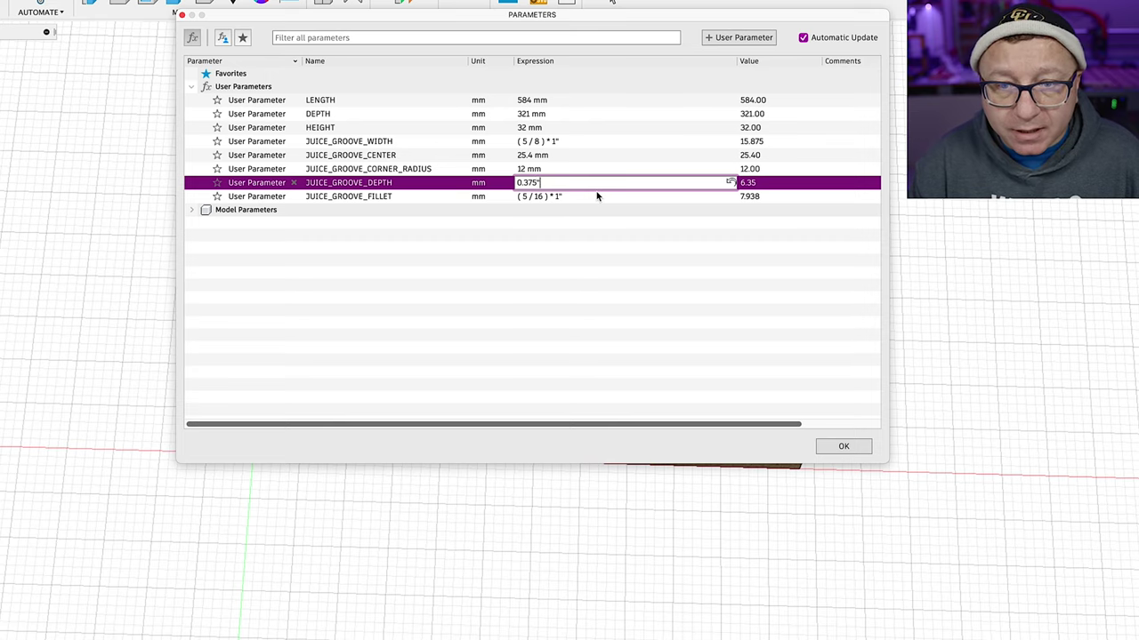
key("Return")
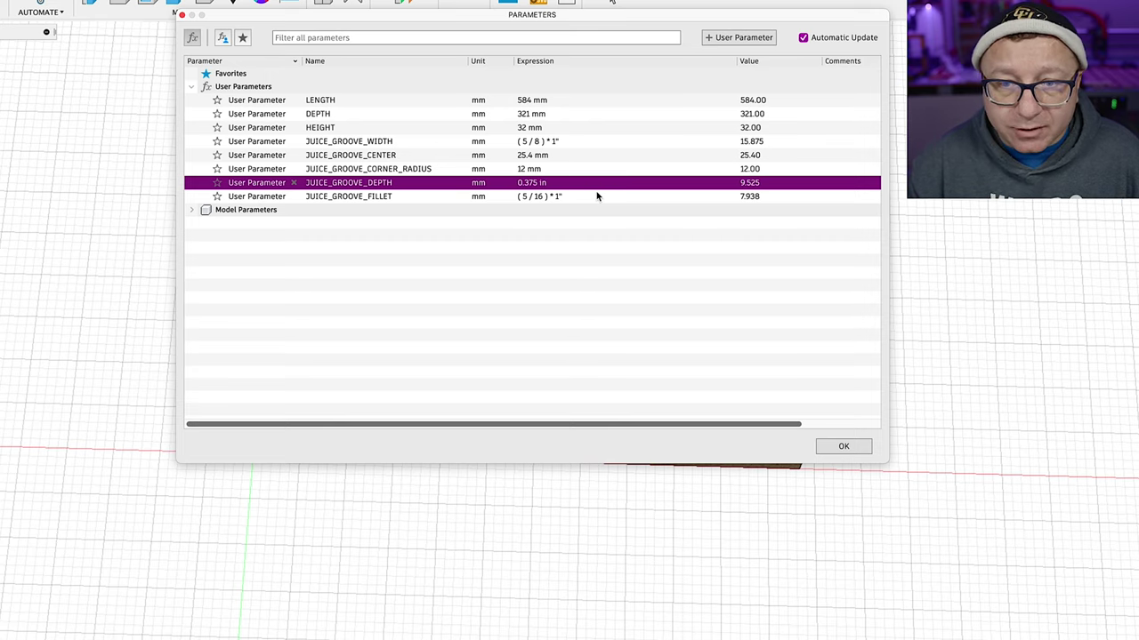
left_click(851, 447)
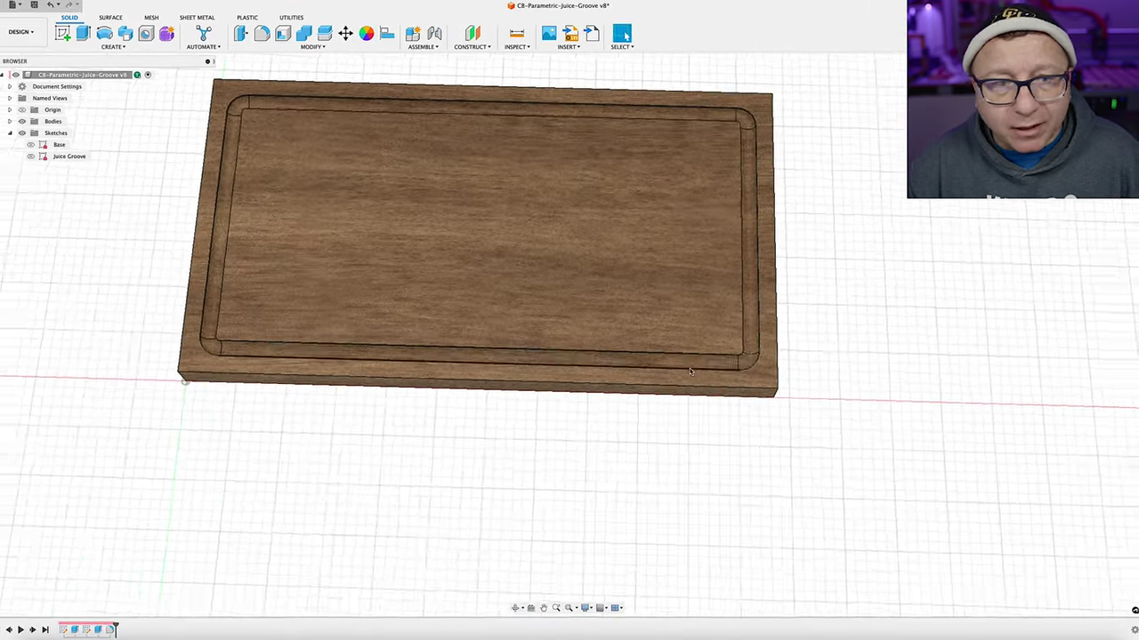
In Manufacture, confirm Contour-0.625's bottom height is now −0.375 in, then cancel
middle_click_drag(676, 293, 684, 361, "shift")
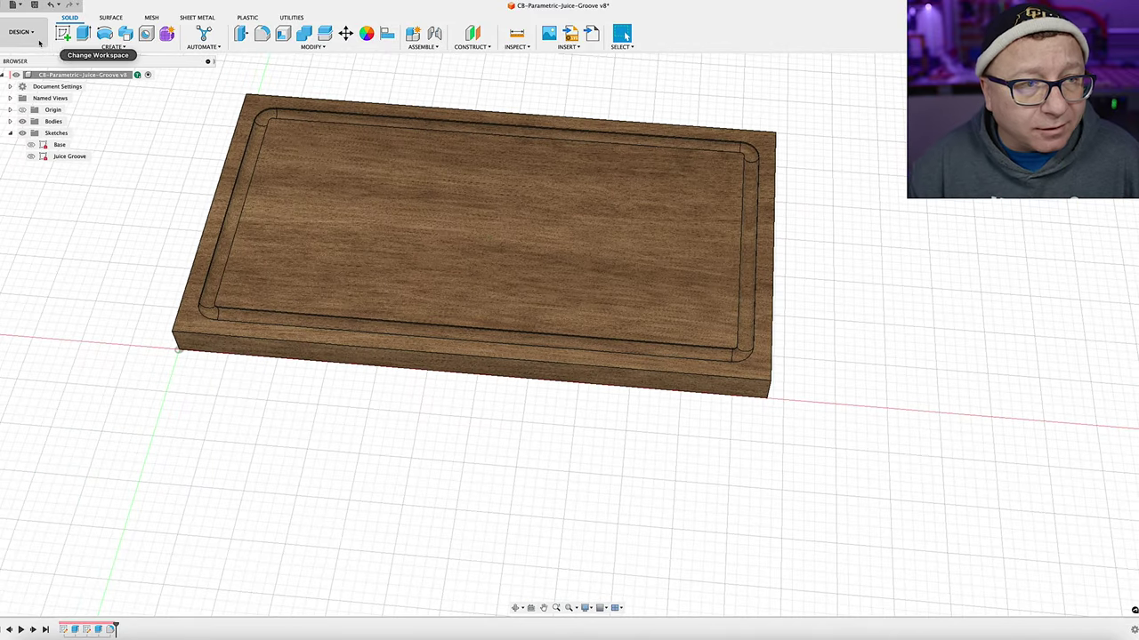
left_click(20, 31)
left_click(22, 141)
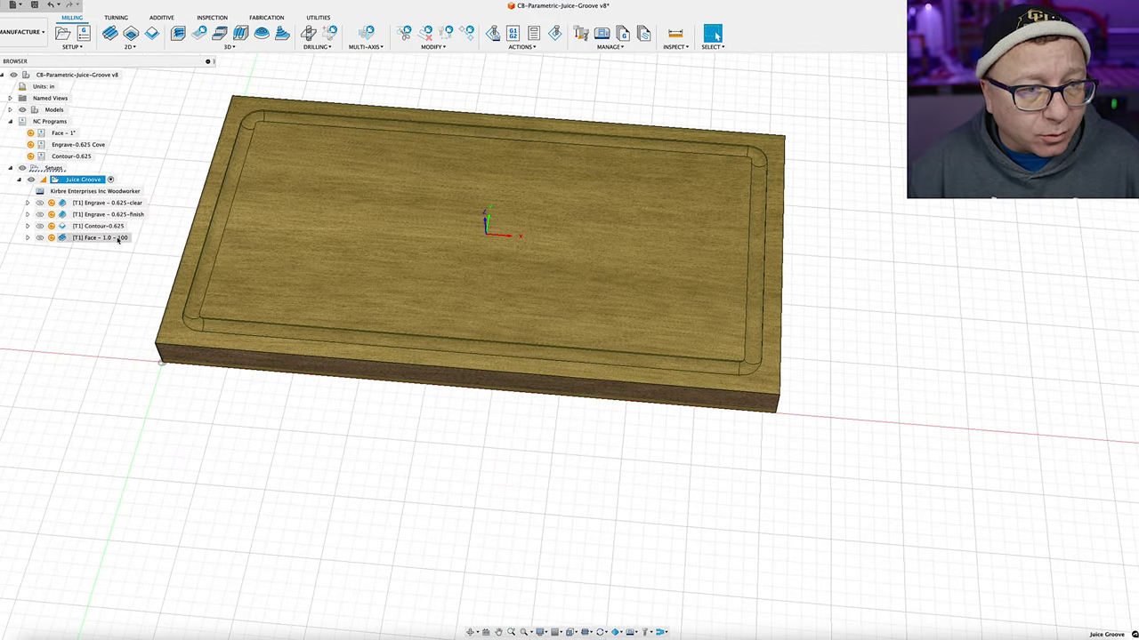
double_click(98, 226)
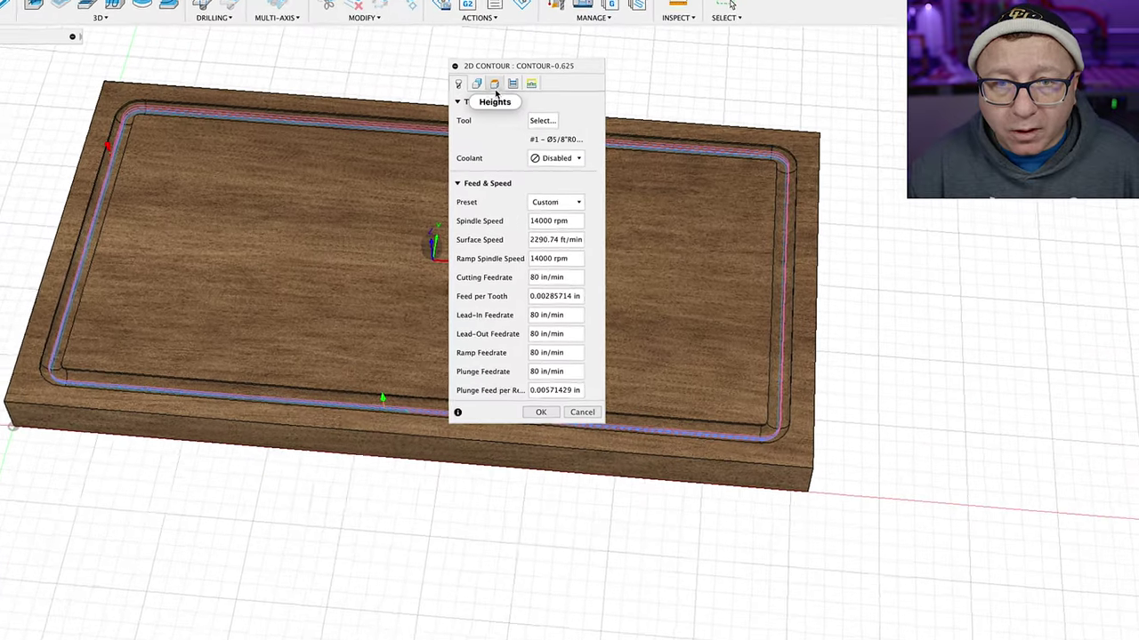
left_click(543, 96)
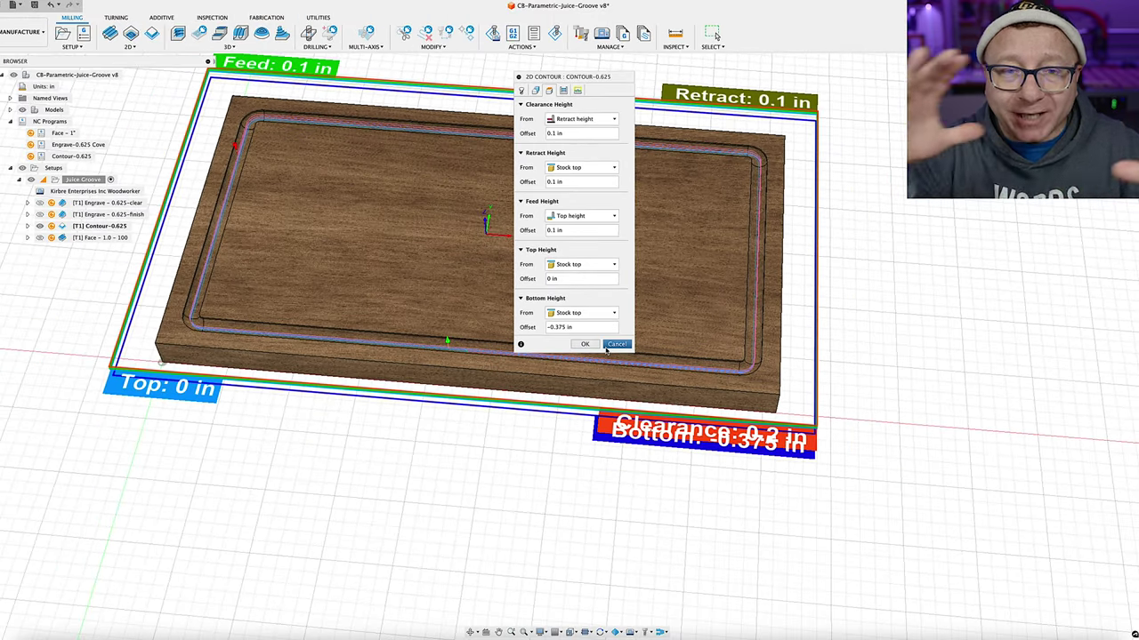
left_click(614, 344)
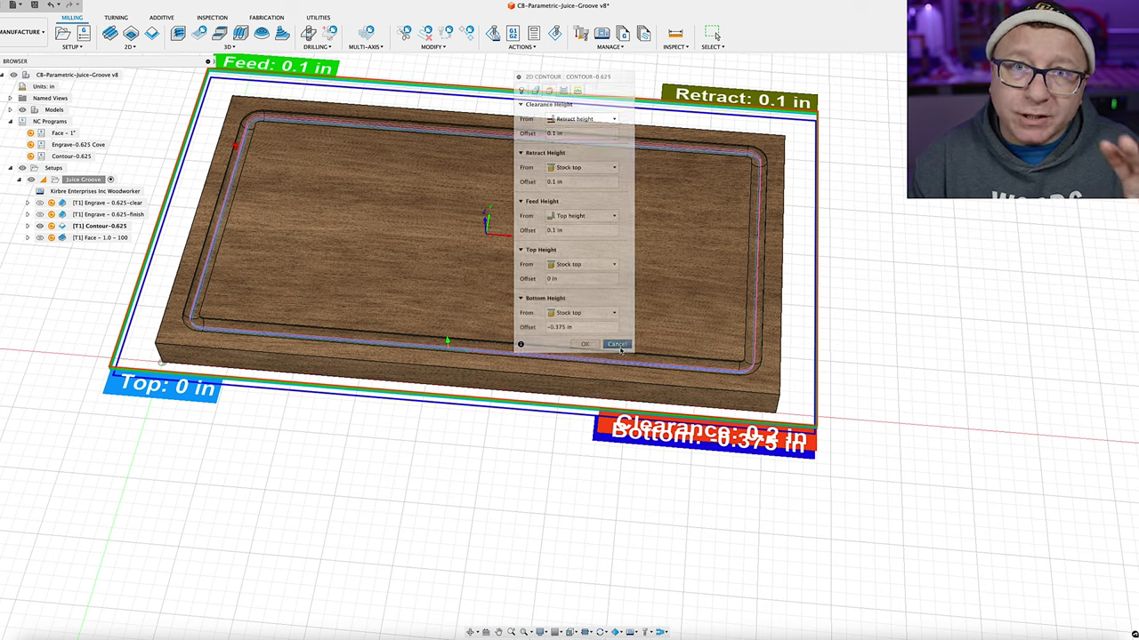
Regenerate the Contour-0.625 toolpath for the deeper juice groove
right_click(65, 229)
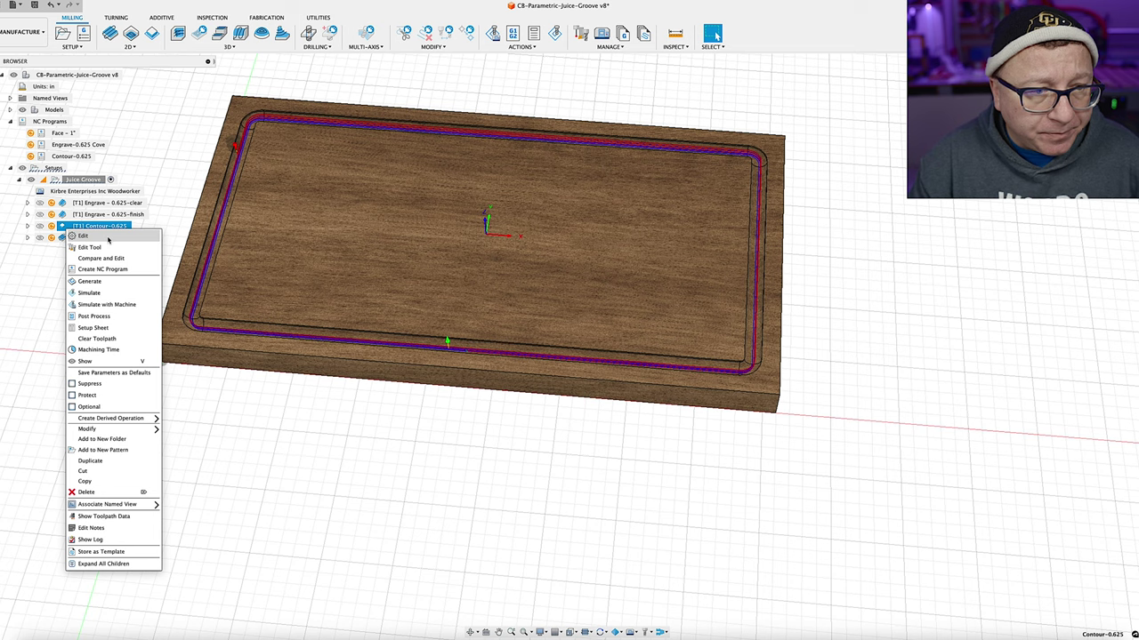
left_click(105, 281)
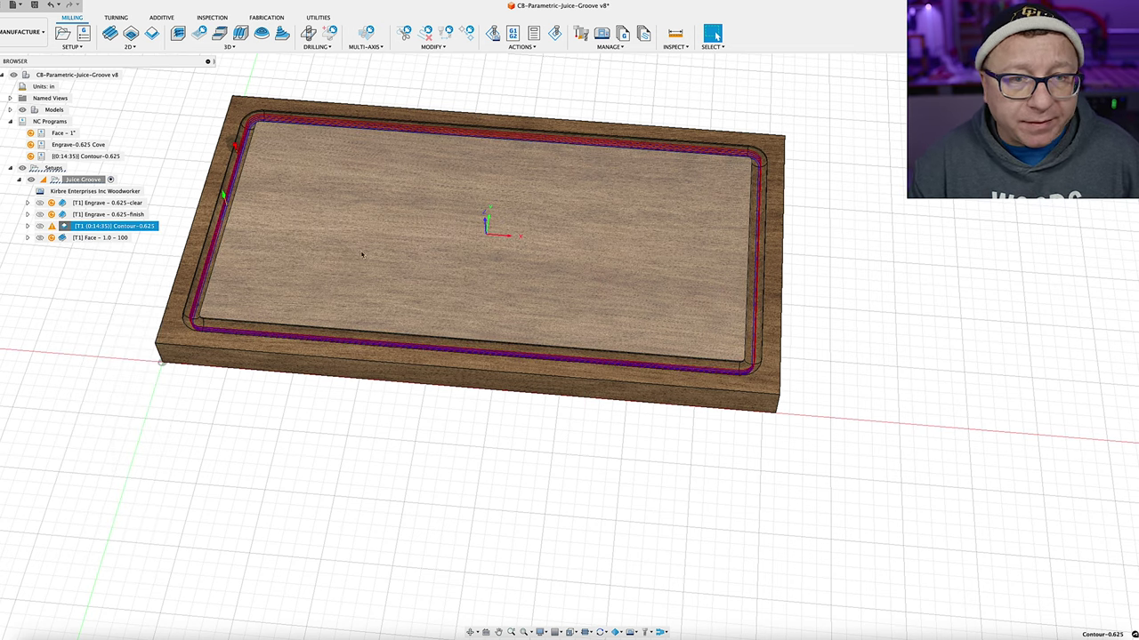
middle_click_drag(432, 175, 455, 205, "shift")
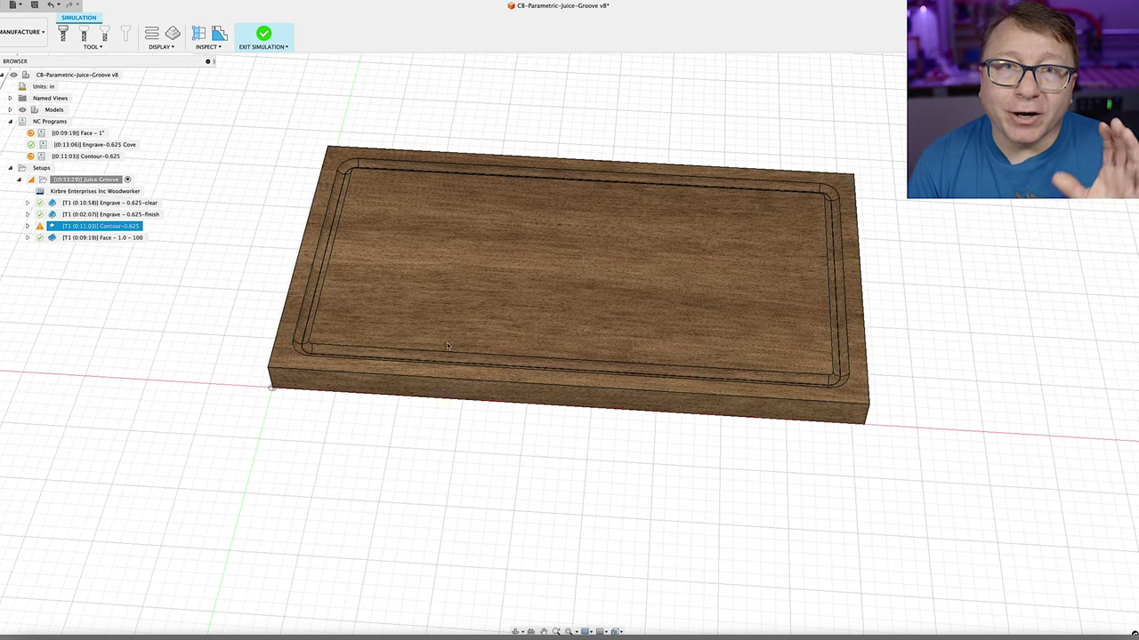
Exit the simulation and display the Face - 1.0 - 100 facing toolpath
left_click(263, 35)
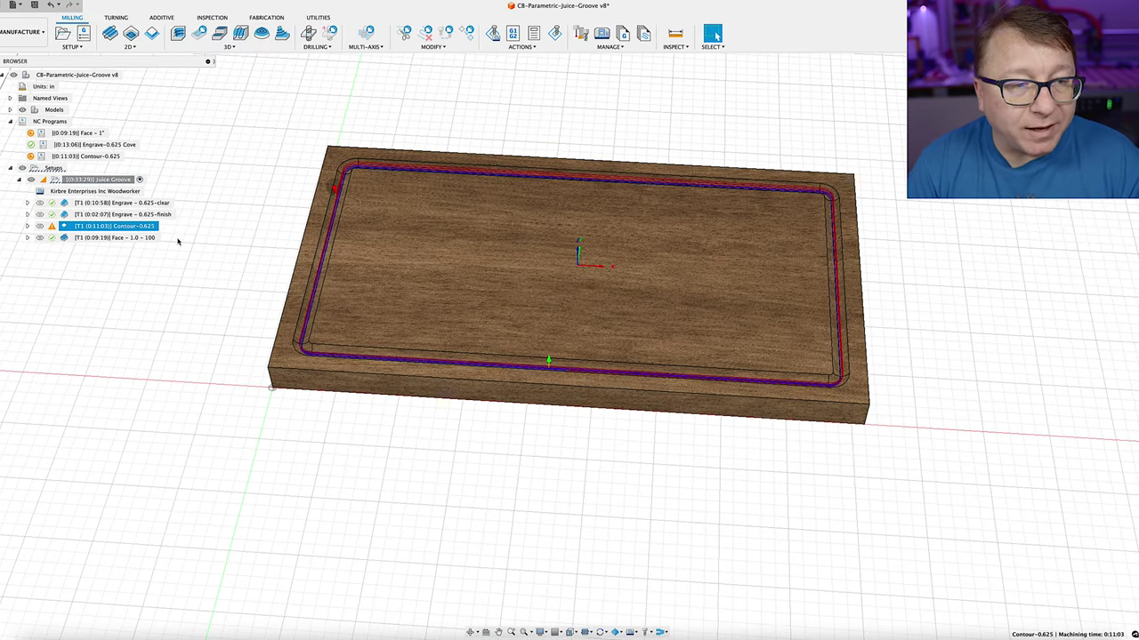
left_click(111, 238)
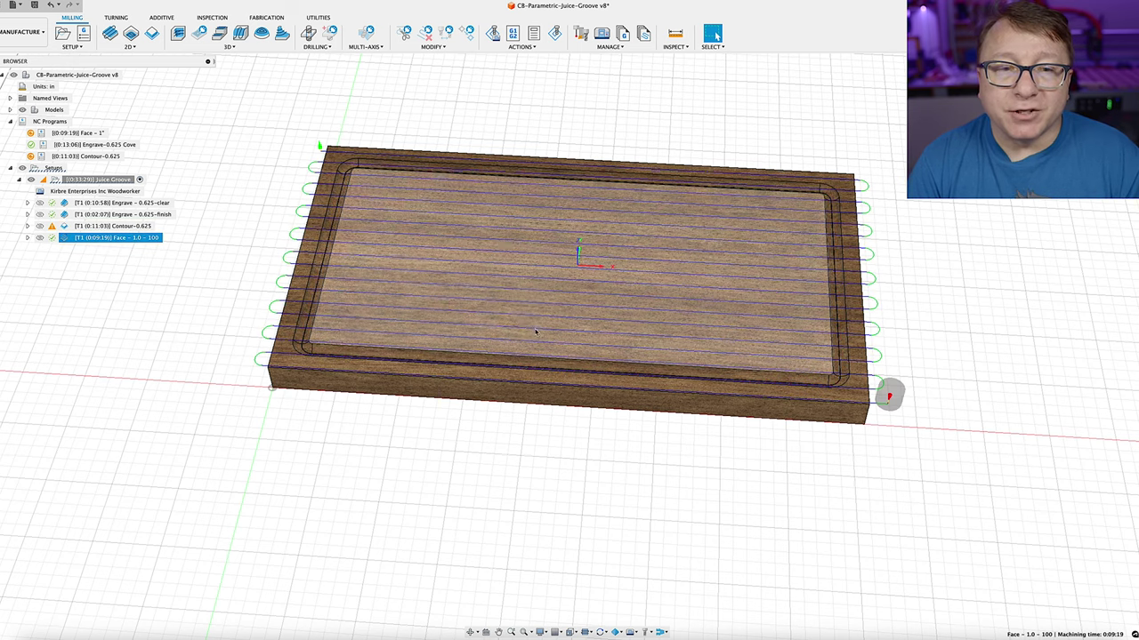